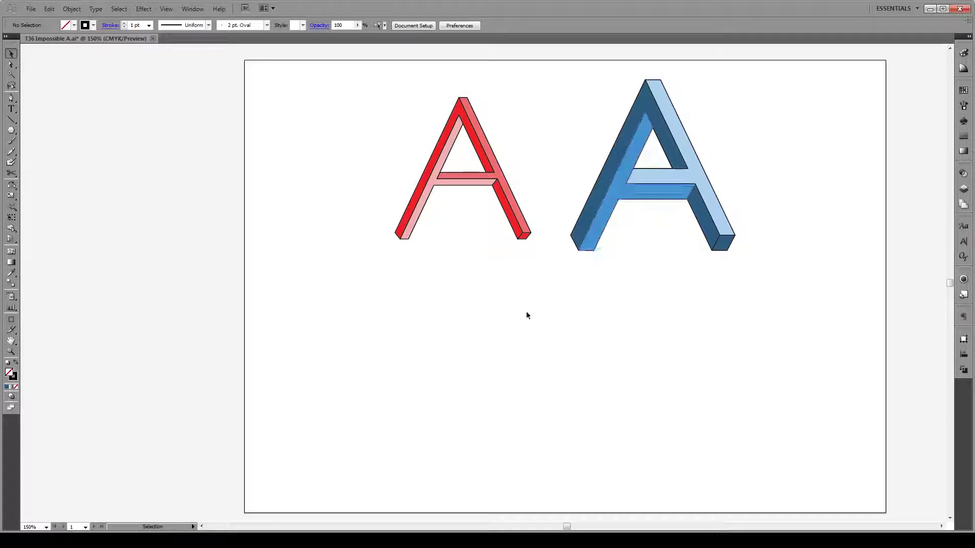
Create a 3-sided polygon with a 150 pt radius below the example A's.
{"action": "left_click", "coordinate": [10, 131]}
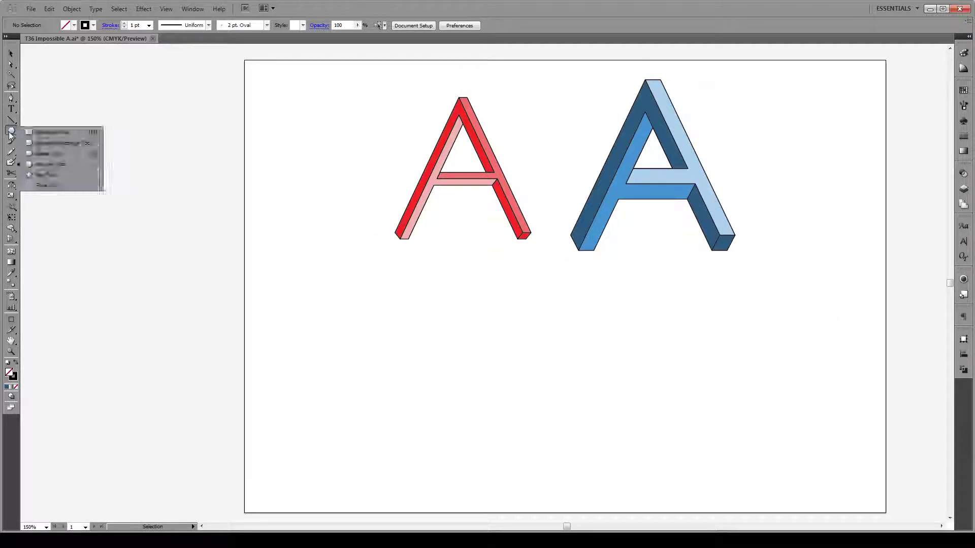
{"action": "left_click", "coordinate": [47, 164]}
{"action": "left_click", "coordinate": [455, 314]}
{"action": "key", "text": "Tab"}
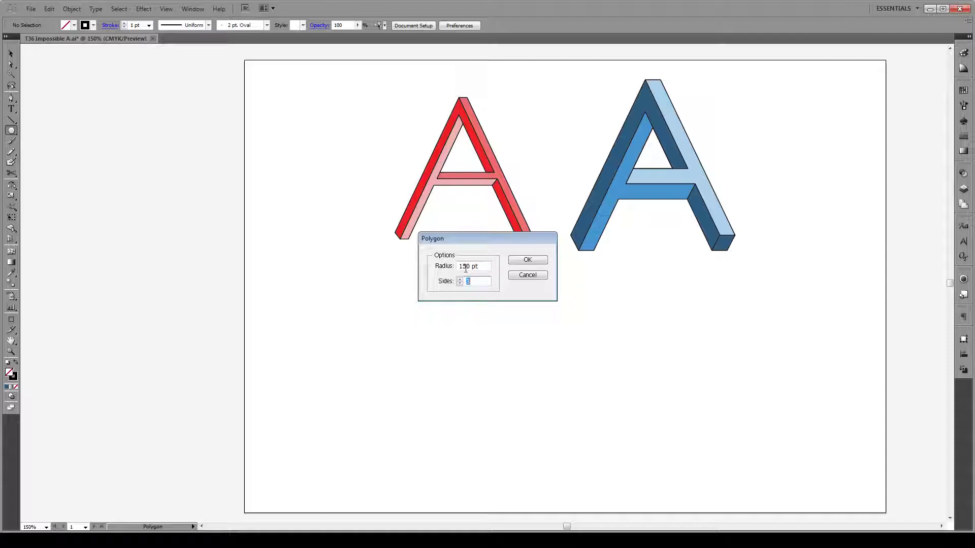
{"action": "left_click", "coordinate": [528, 261]}
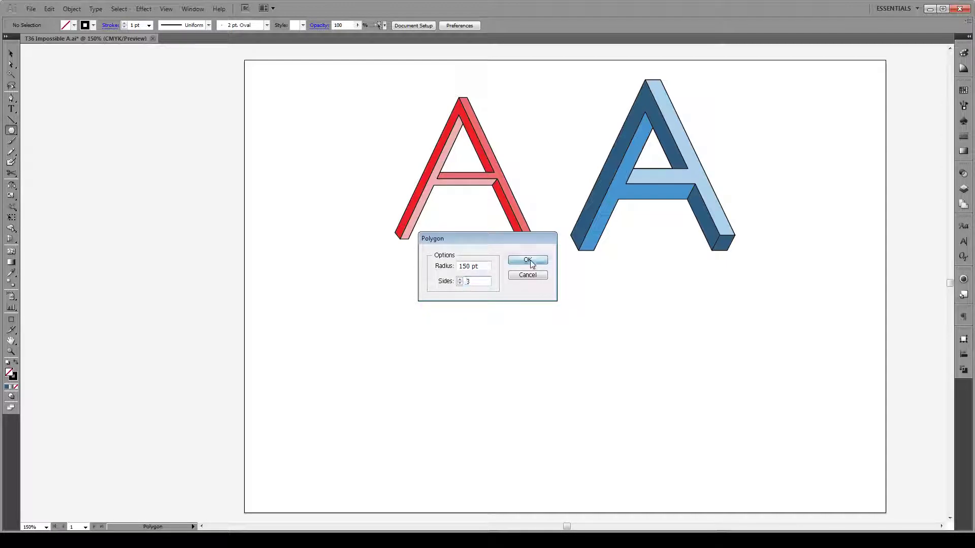
Stretch the triangle into a tall shape of roughly 247 × 261 pt.
{"action": "key", "text": "v"}
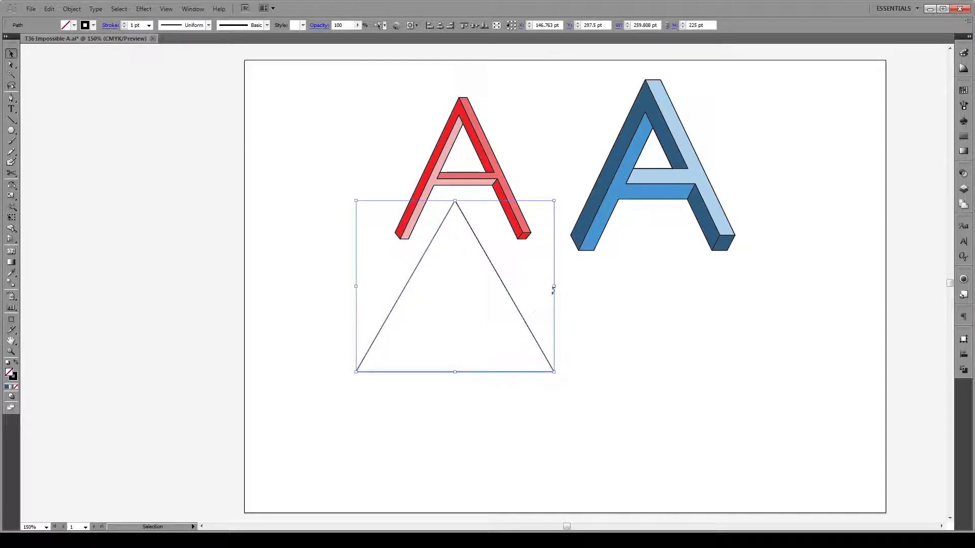
{"action": "left_click_drag", "start_coordinate": [553, 287], "coordinate": [551, 347]}
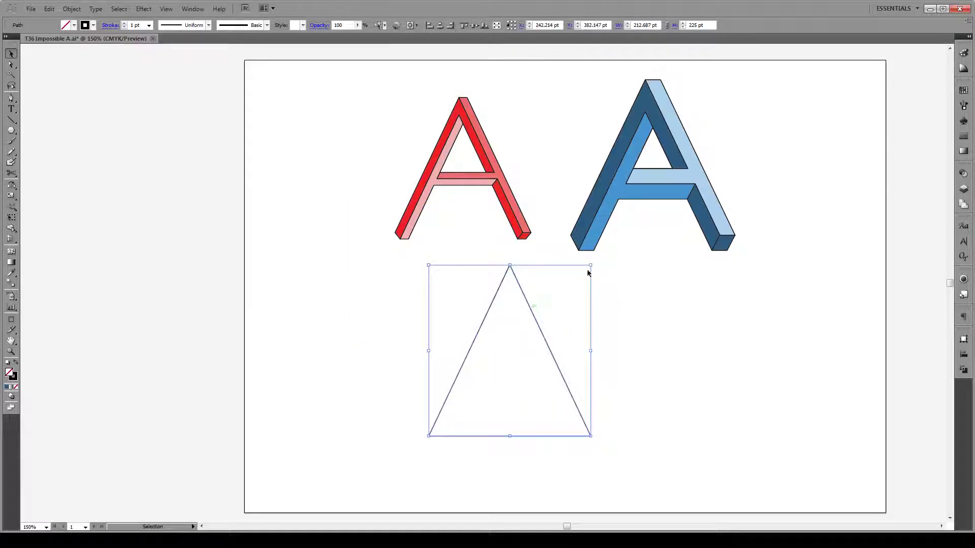
{"action": "left_click_drag", "start_coordinate": [428, 436], "coordinate": [395, 464]}
Draw a line from apex to bottom-right corner, then make two copies shifted -20 pt horizontally each.
{"action": "left_click", "coordinate": [11, 120]}
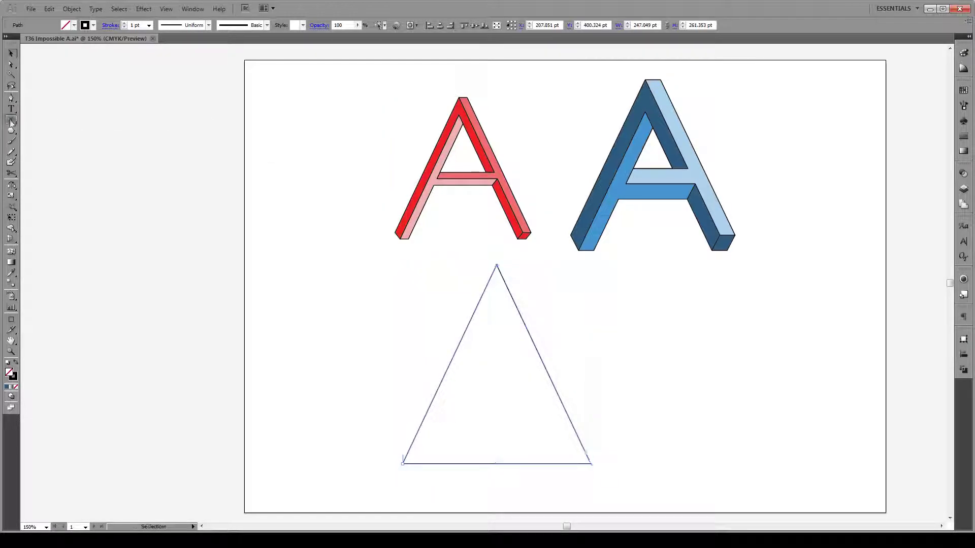
{"action": "left_click_drag", "start_coordinate": [496, 265], "coordinate": [590, 463]}
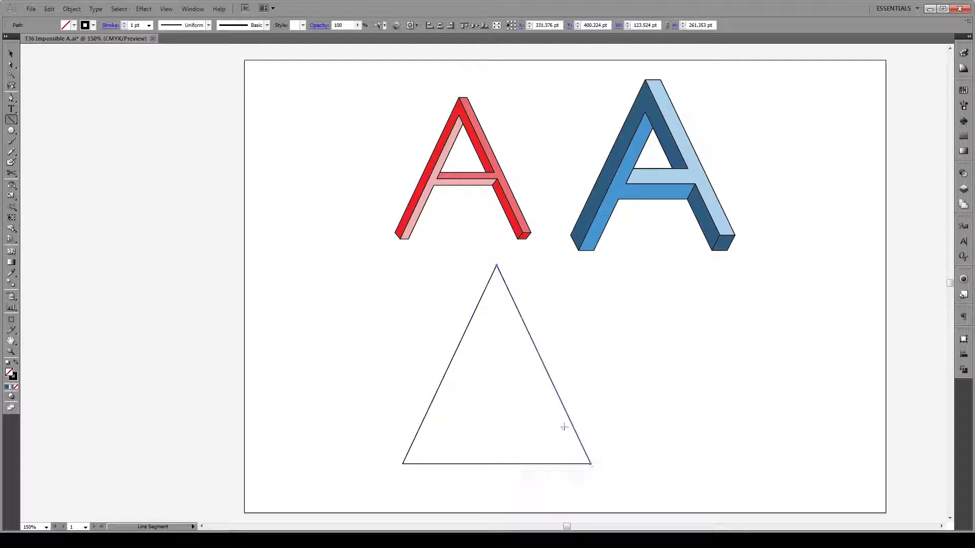
{"action": "key", "text": "ctrl+shift+m"}
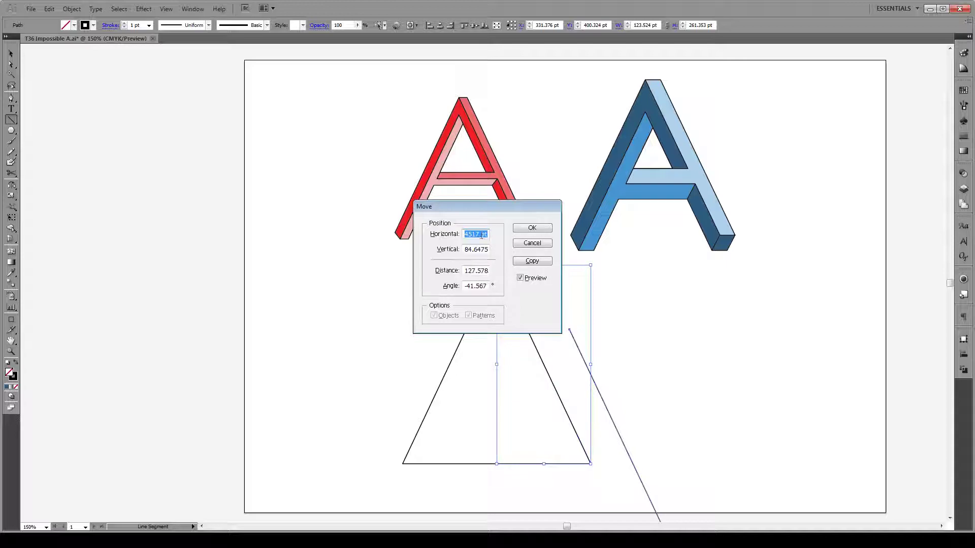
{"action": "type", "text": "-20"}
{"action": "key", "text": "Tab"}
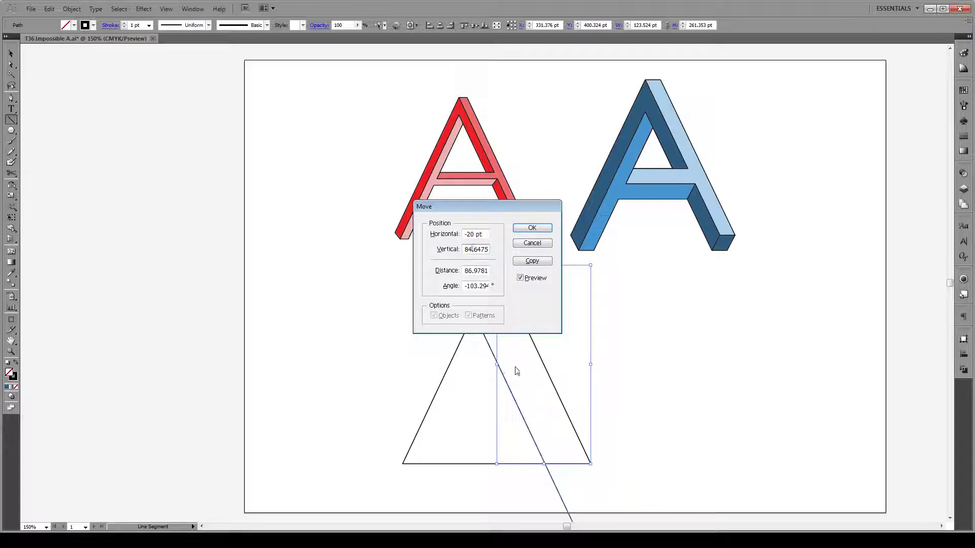
{"action": "left_click_drag", "start_coordinate": [467, 248], "coordinate": [497, 248]}
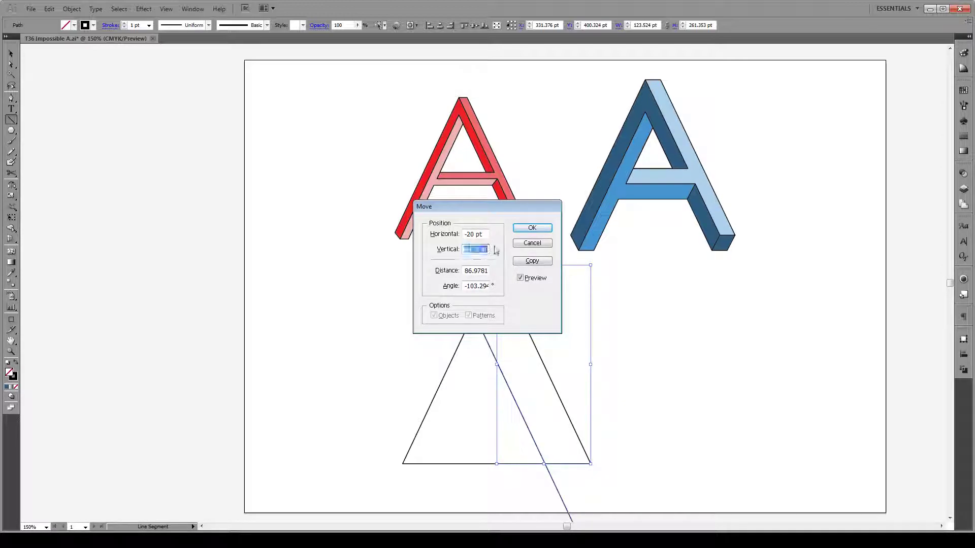
{"action": "type", "text": "0"}
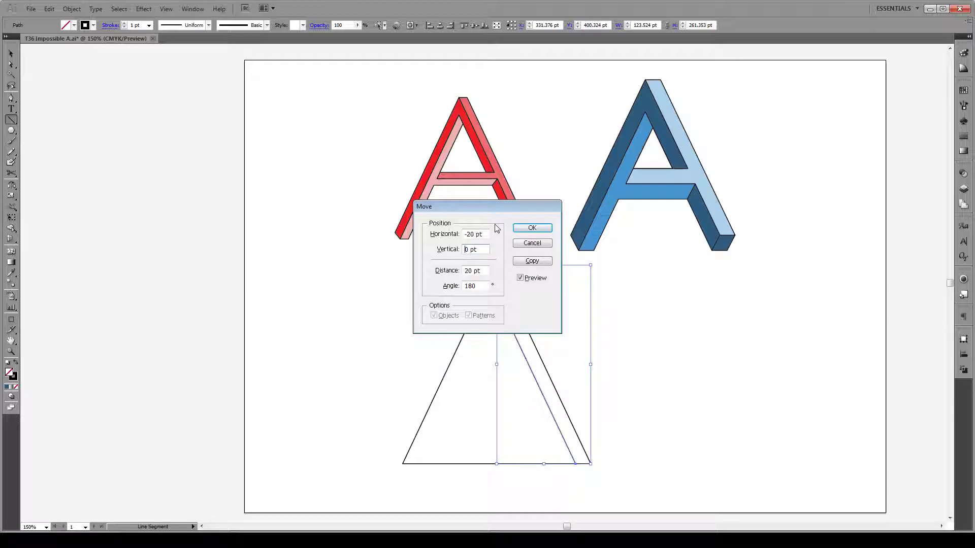
{"action": "left_click", "coordinate": [532, 261]}
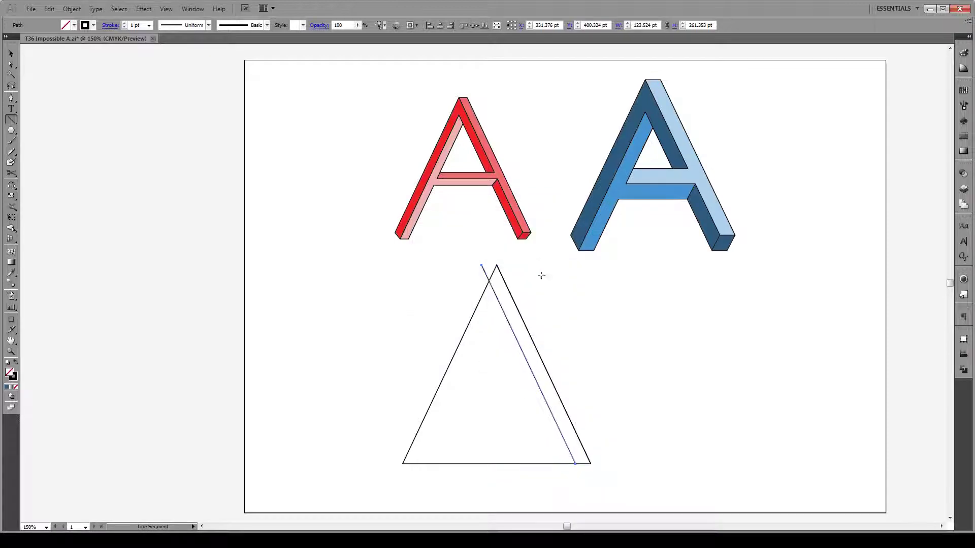
{"action": "key", "text": "ctrl+d"}
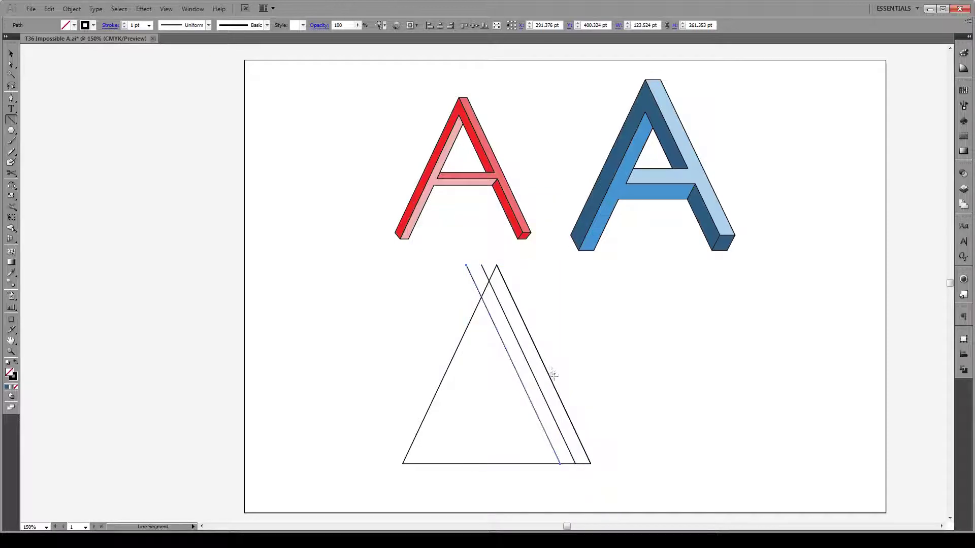
Reflect copies of both offset lines across the apex onto the triangle's left side.
{"action": "left_click", "coordinate": [515, 337], "text": "shift"}
{"action": "key", "text": "o"}
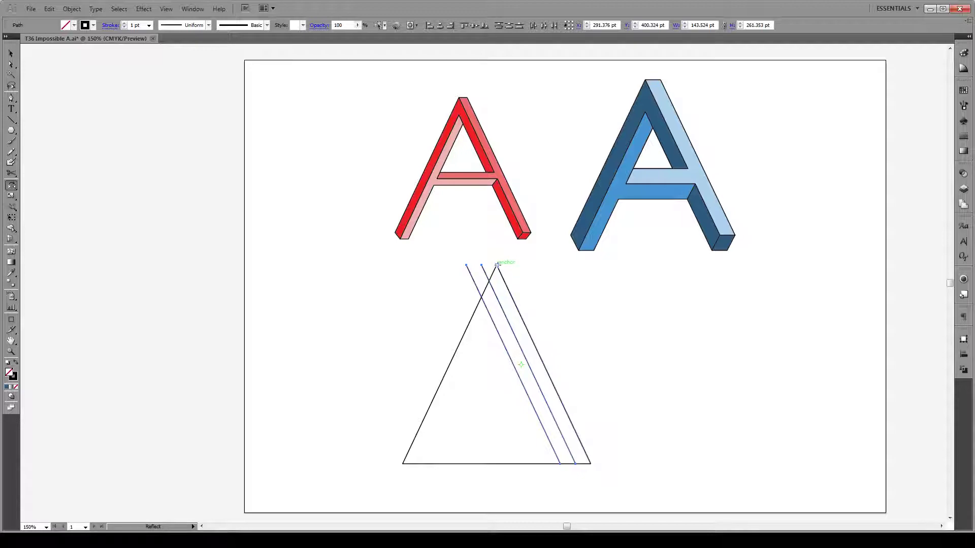
{"action": "left_click", "coordinate": [497, 265]}
{"action": "left_click_drag", "start_coordinate": [526, 361], "coordinate": [483, 365]}
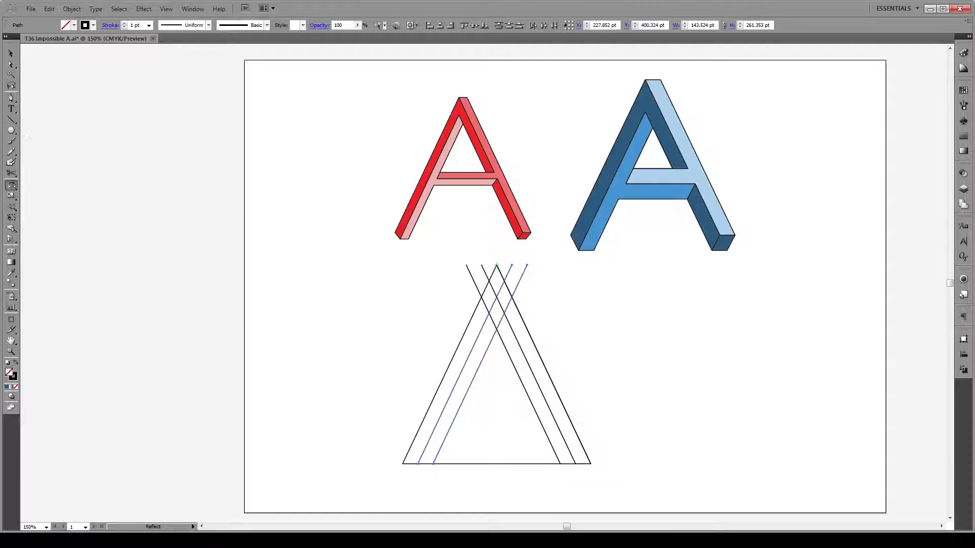
Draw a 20 pt horizontal line near the apex and a long crossbar across the middle.
{"action": "key", "text": "backslash"}
{"action": "scroll", "coordinate": [513, 286], "scroll_direction": "up", "scroll_amount": 3}
{"action": "scroll", "coordinate": [513, 287], "scroll_direction": "up", "scroll_amount": 2}
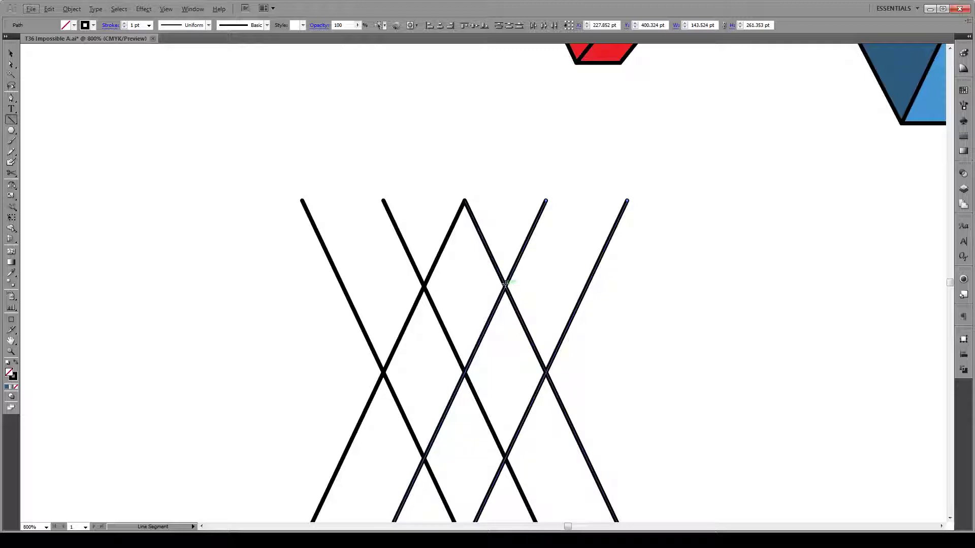
{"action": "left_click_drag", "start_coordinate": [505, 285], "coordinate": [424, 287]}
{"action": "scroll", "coordinate": [501, 264], "scroll_direction": "down", "scroll_amount": 3}
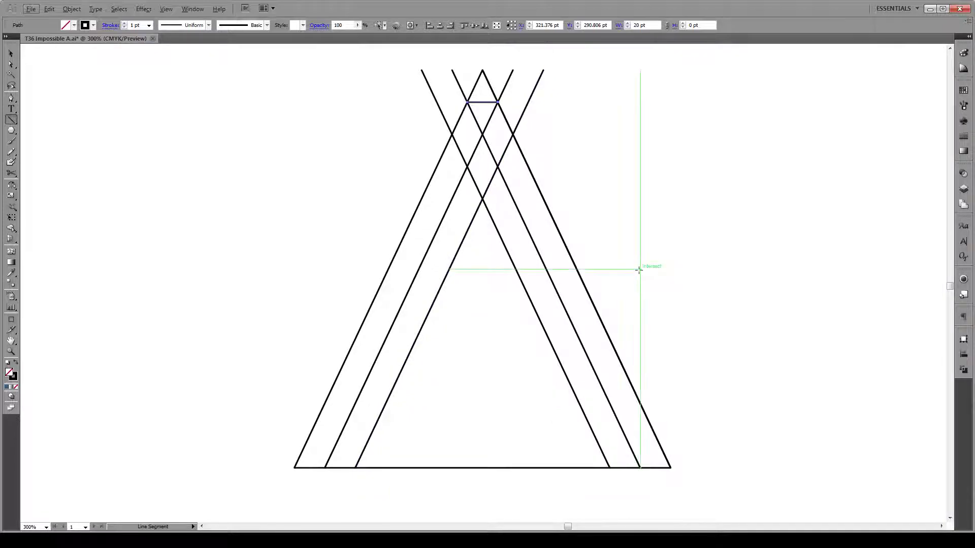
{"action": "left_click_drag", "start_coordinate": [640, 292], "coordinate": [323, 285]}
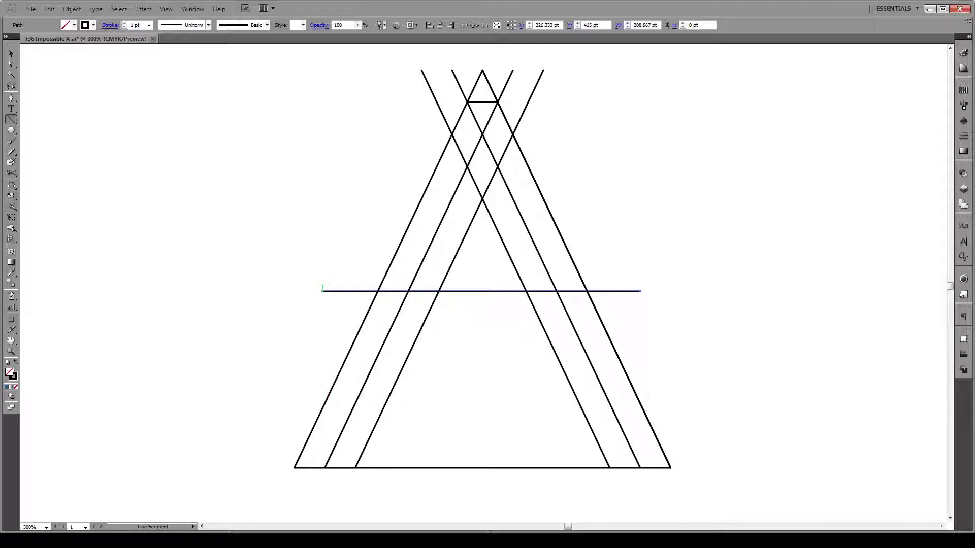
Copy the crossbar twice, 20 pt lower each time, and draw a short diagonal between the lower two.
{"action": "key", "text": "ctrl"}
{"action": "key", "text": "Return"}
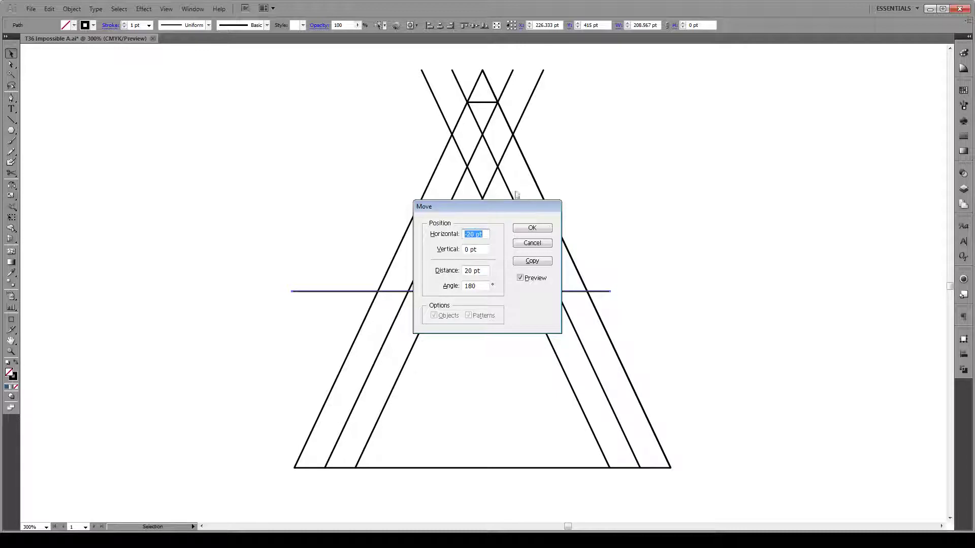
{"action": "type", "text": "0"}
{"action": "key", "text": "Tab"}
{"action": "type", "text": "20"}
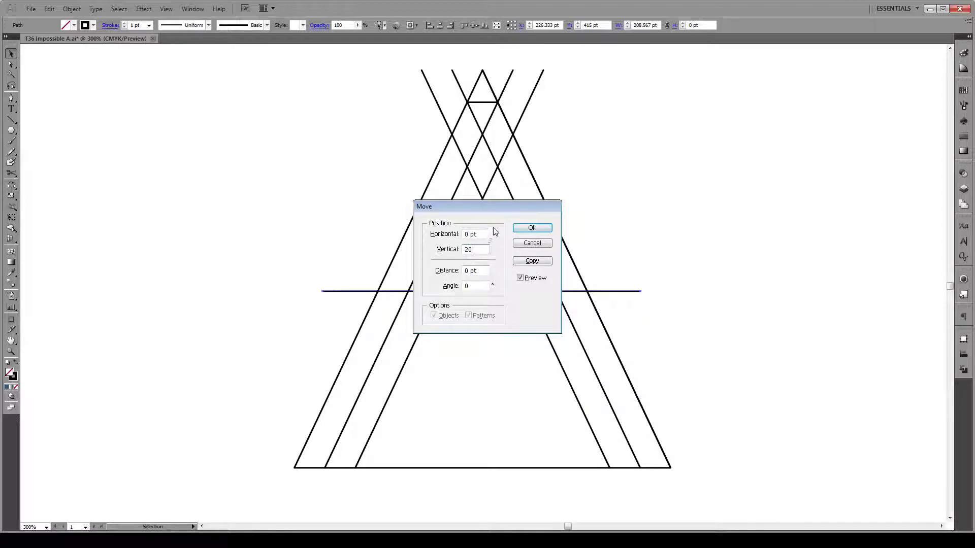
{"action": "key", "text": "Tab"}
{"action": "left_click", "coordinate": [532, 261]}
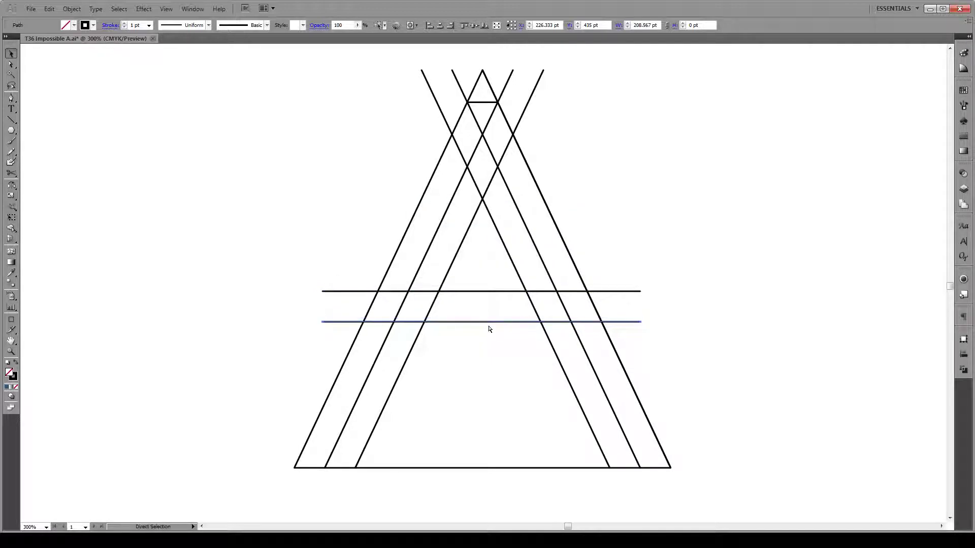
{"action": "key", "text": "ctrl+d"}
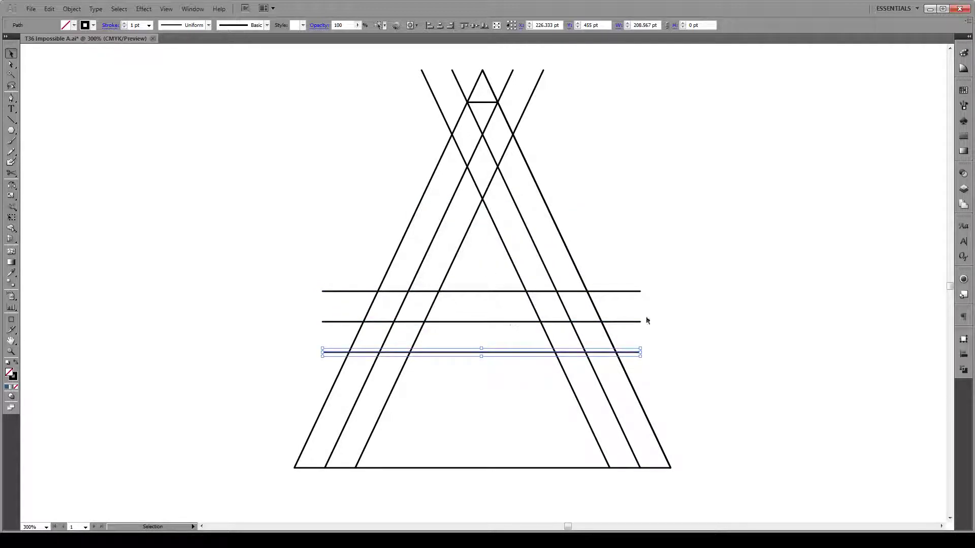
{"action": "left_click", "coordinate": [11, 120]}
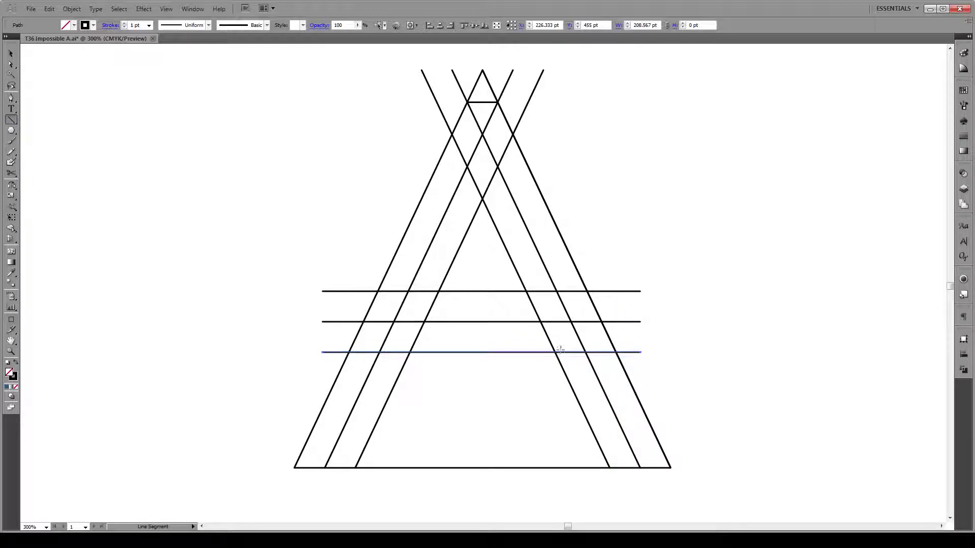
{"action": "mouse_move", "coordinate": [555, 351]}
{"action": "left_mouse_down"}
{"action": "mouse_move", "coordinate": [571, 321]}
{"action": "mouse_move", "coordinate": [622, 450]}
{"action": "left_mouse_up"}
Draw a horizontal line from the diagonal's top end and a segment from the bottom vertex to the right edge.
{"action": "key", "text": "v"}
{"action": "scroll", "coordinate": [617, 472], "scroll_direction": "up", "scroll_amount": 3}
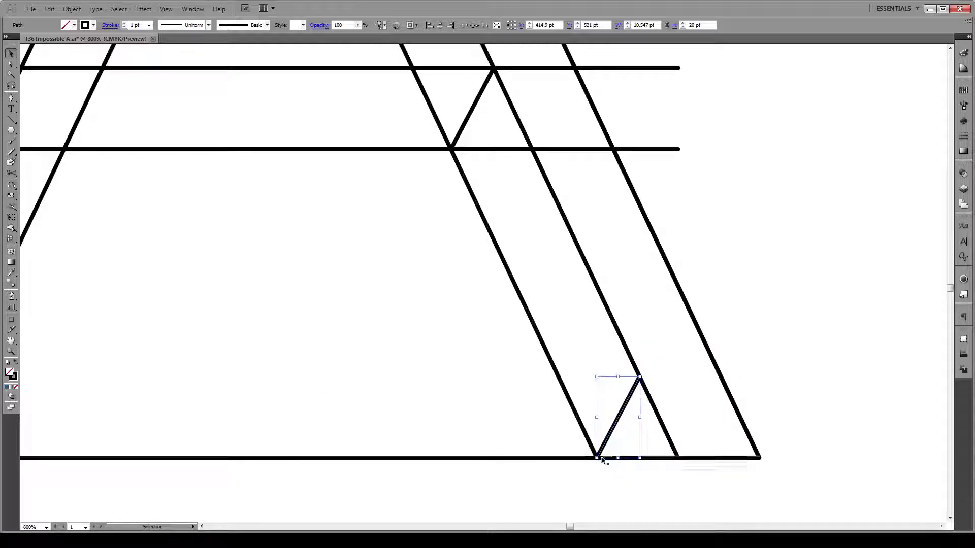
{"action": "scroll", "coordinate": [641, 377], "scroll_direction": "up", "scroll_amount": 2}
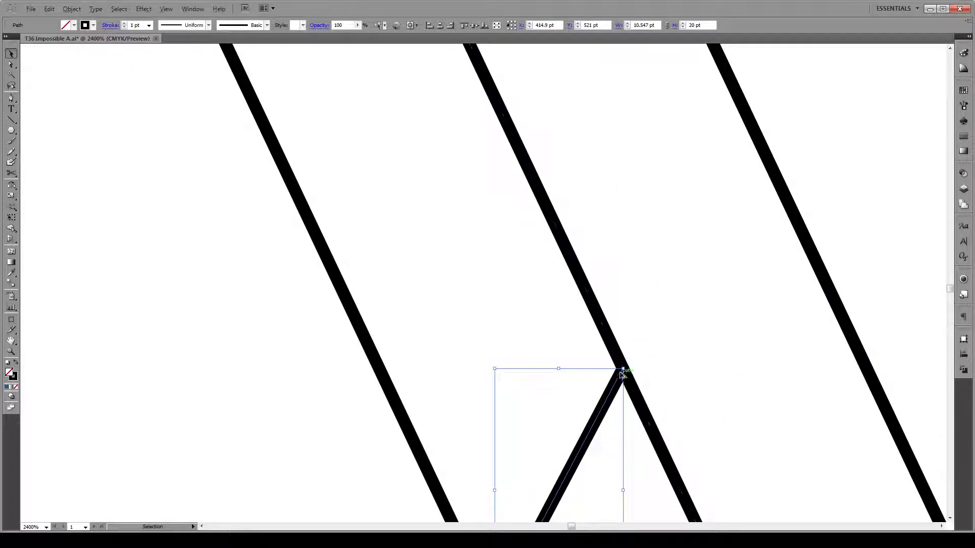
{"action": "scroll", "coordinate": [625, 376], "scroll_direction": "down", "scroll_amount": 2}
{"action": "scroll", "coordinate": [572, 396], "scroll_direction": "down", "scroll_amount": 2}
{"action": "key", "text": "backslash"}
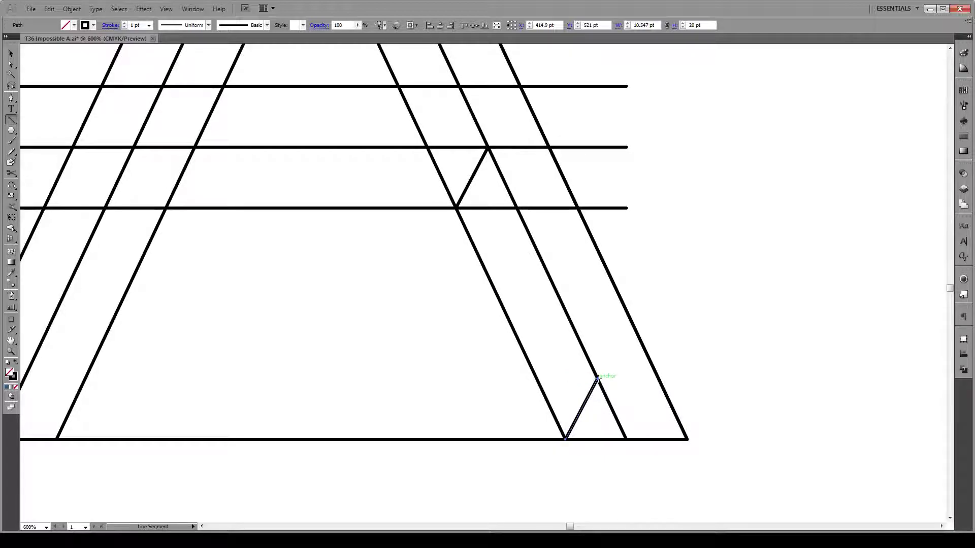
{"action": "left_click_drag", "start_coordinate": [598, 378], "coordinate": [659, 379]}
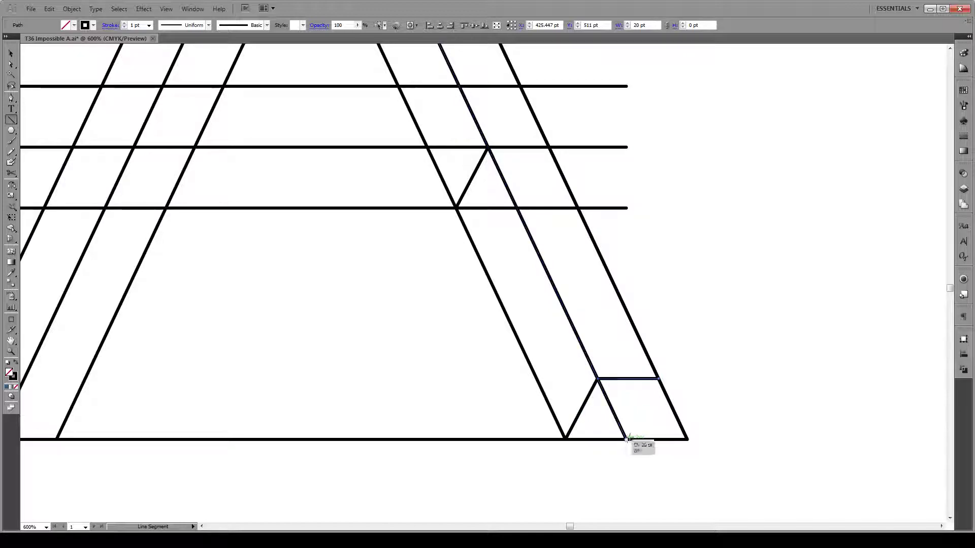
{"action": "left_click_drag", "start_coordinate": [627, 439], "coordinate": [663, 384]}
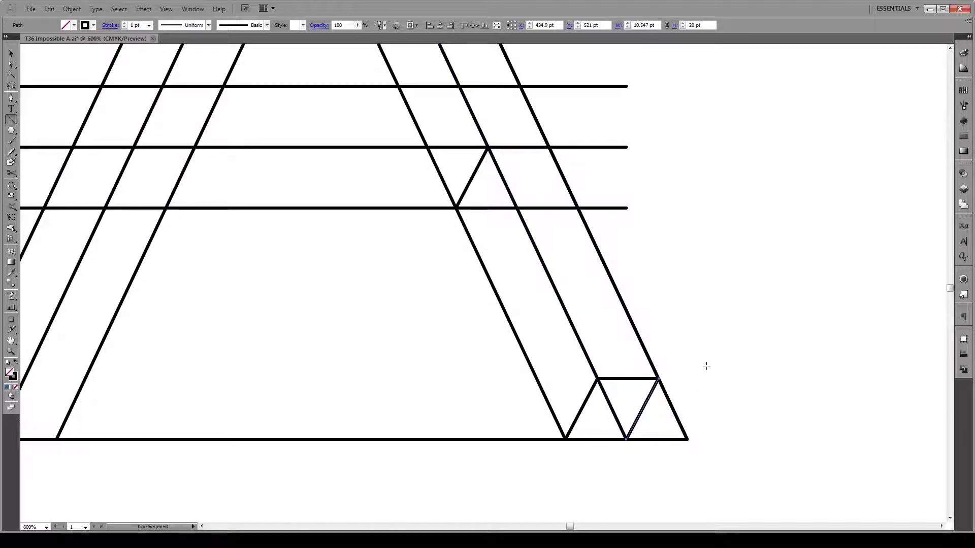
{"action": "scroll", "coordinate": [705, 363], "scroll_direction": "down", "scroll_amount": 1}
Scale up the short right-foot diagonal to about 18.9 × 35.842 pt.
{"action": "key", "text": "alt+s"}
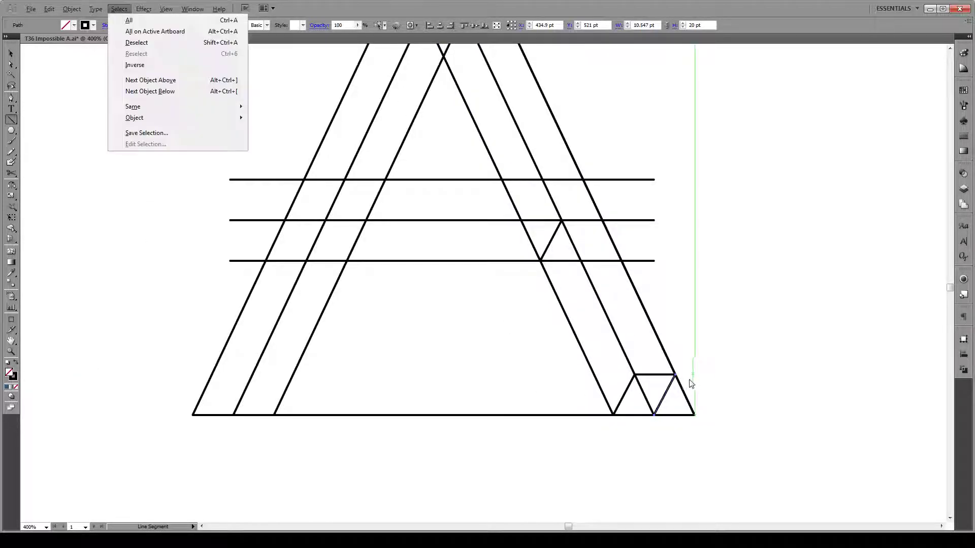
{"action": "key", "text": "Escape"}
{"action": "key", "text": "v"}
{"action": "key", "text": "s"}
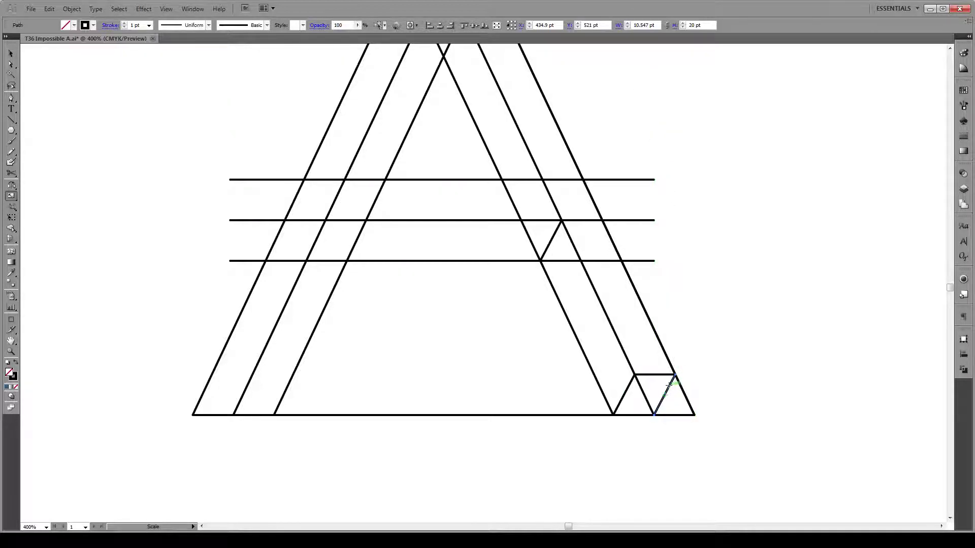
{"action": "left_click_drag", "start_coordinate": [668, 385], "coordinate": [676, 379]}
Reflect a copy of the foot diagonal across the apex to the left foot, then select all lines.
{"action": "key", "text": "v"}
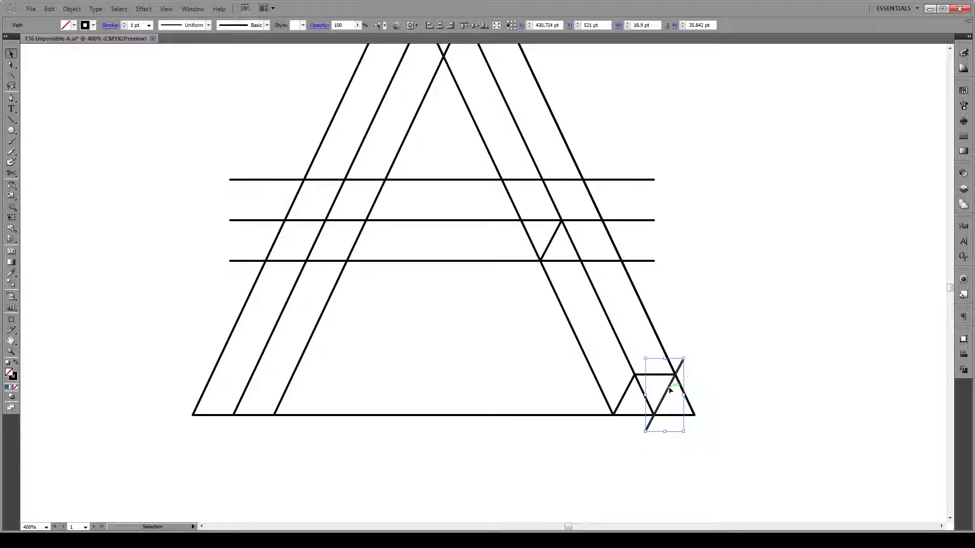
{"action": "scroll", "coordinate": [669, 390], "scroll_direction": "up", "scroll_amount": 3}
{"action": "scroll", "coordinate": [660, 436], "scroll_direction": "down", "scroll_amount": 1}
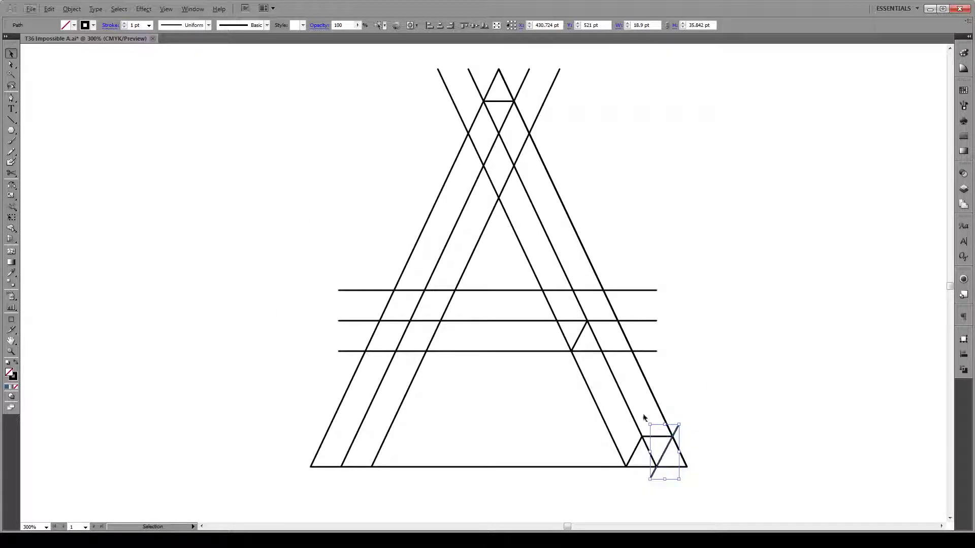
{"action": "key", "text": "alt+o"}
{"action": "key", "text": "Escape"}
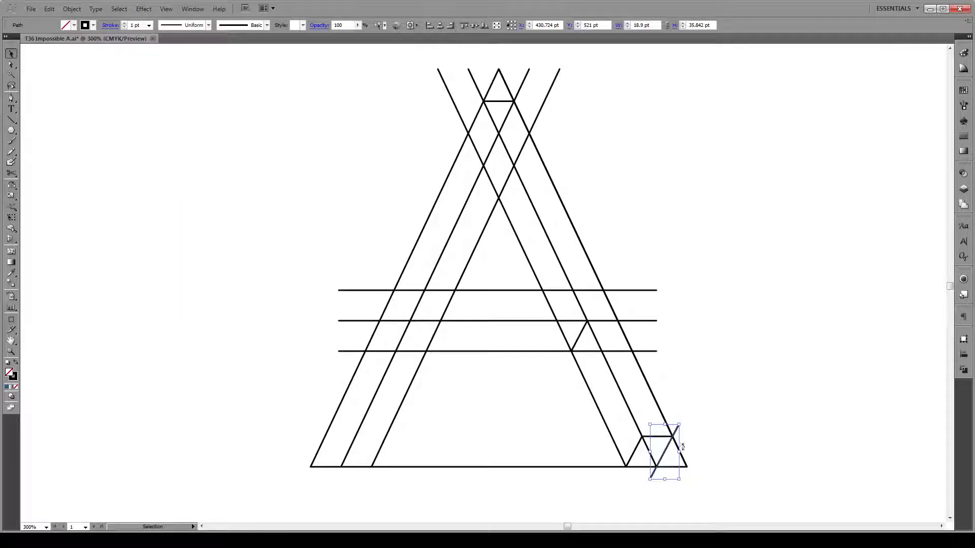
{"action": "key", "text": "o"}
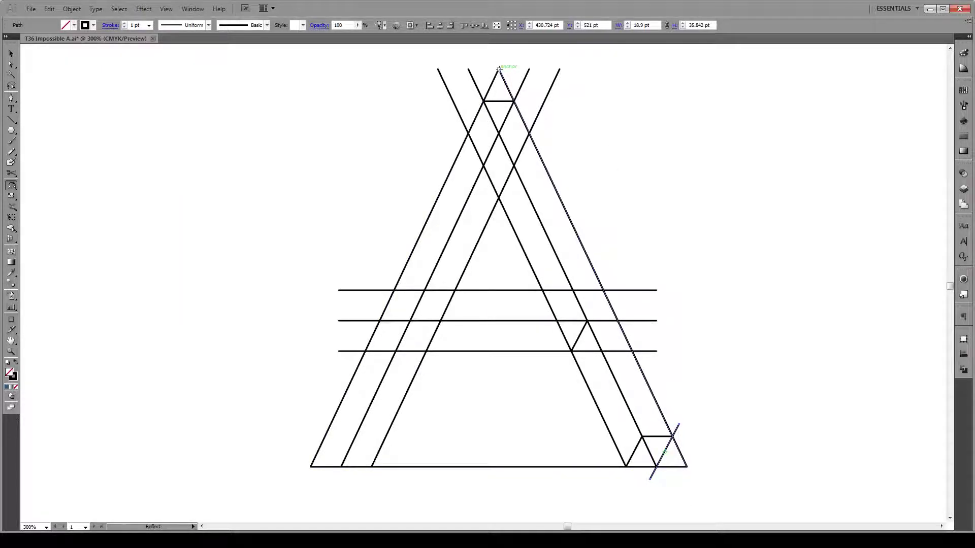
{"action": "left_click", "coordinate": [499, 69]}
{"action": "left_click_drag", "start_coordinate": [668, 449], "coordinate": [325, 441]}
{"action": "key", "text": "v"}
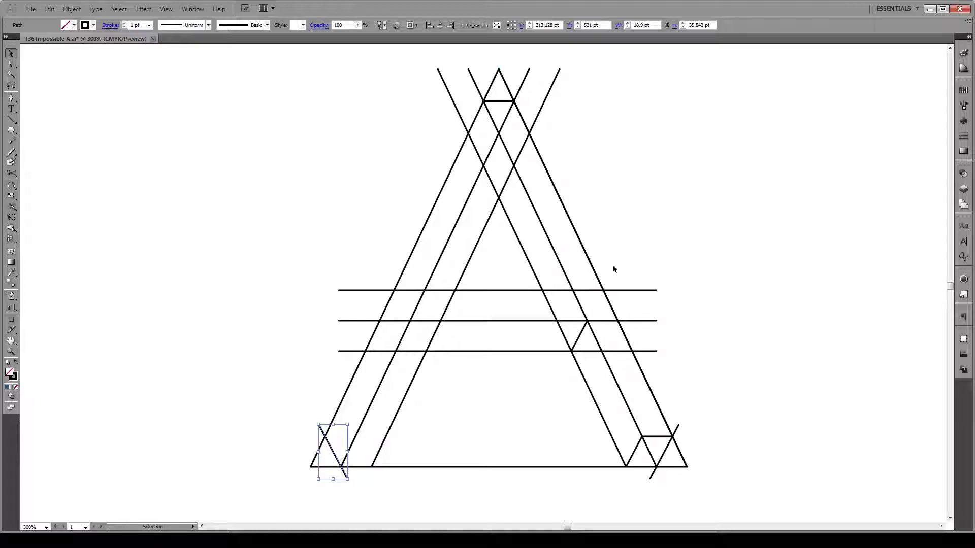
{"action": "left_click_drag", "start_coordinate": [834, 66], "coordinate": [255, 466]}
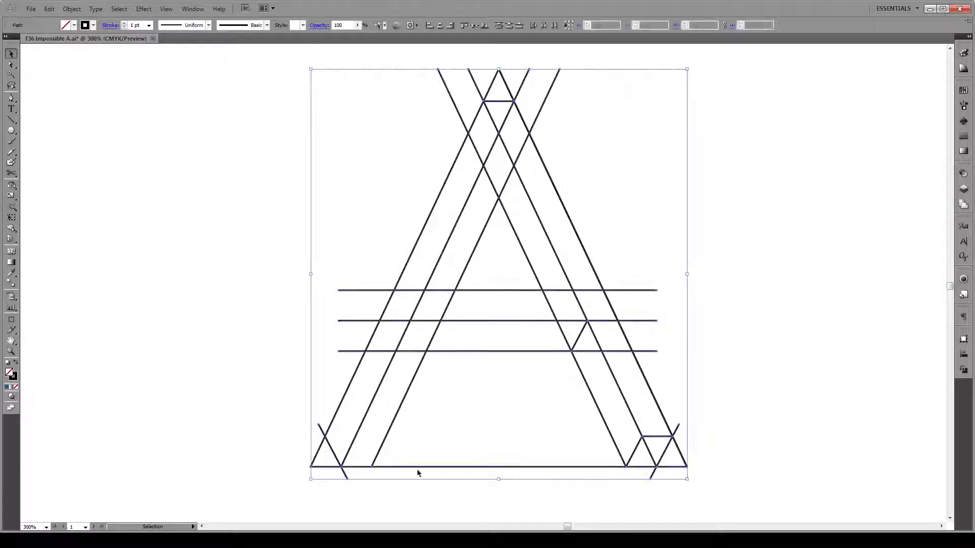
Divide all the A's lines at their crossings with Pathfinder and ungroup the pieces.
{"action": "left_click", "coordinate": [964, 371]}
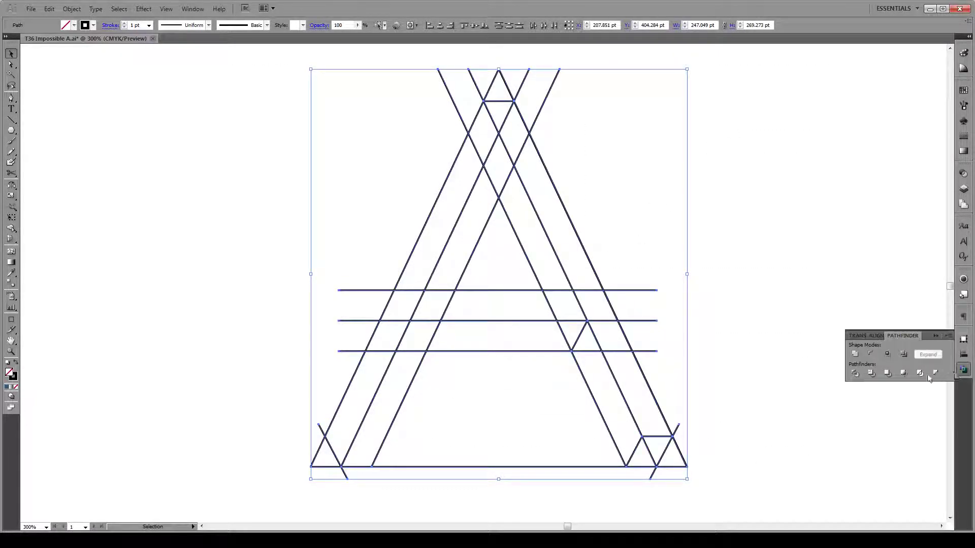
{"action": "left_click", "coordinate": [855, 374]}
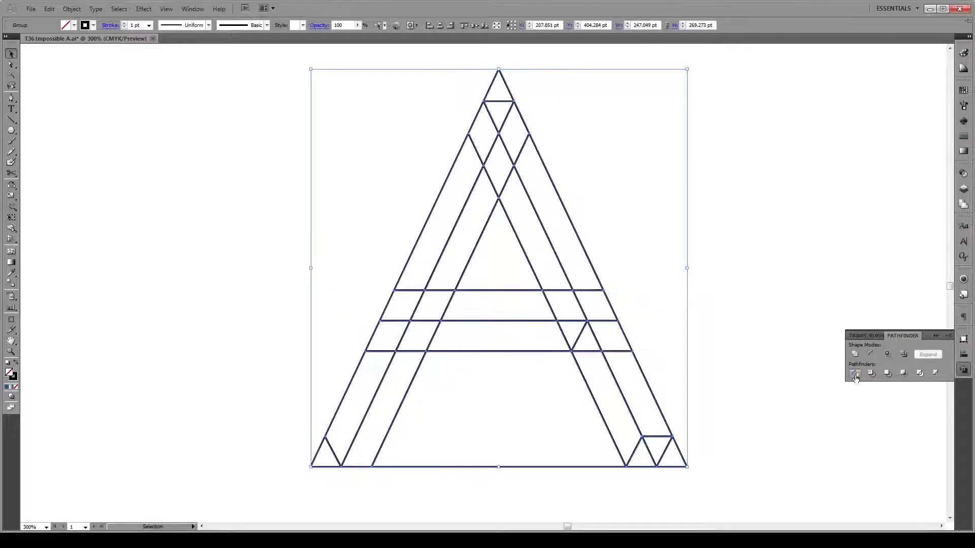
{"action": "right_click", "coordinate": [553, 189]}
{"action": "left_click", "coordinate": [592, 247]}
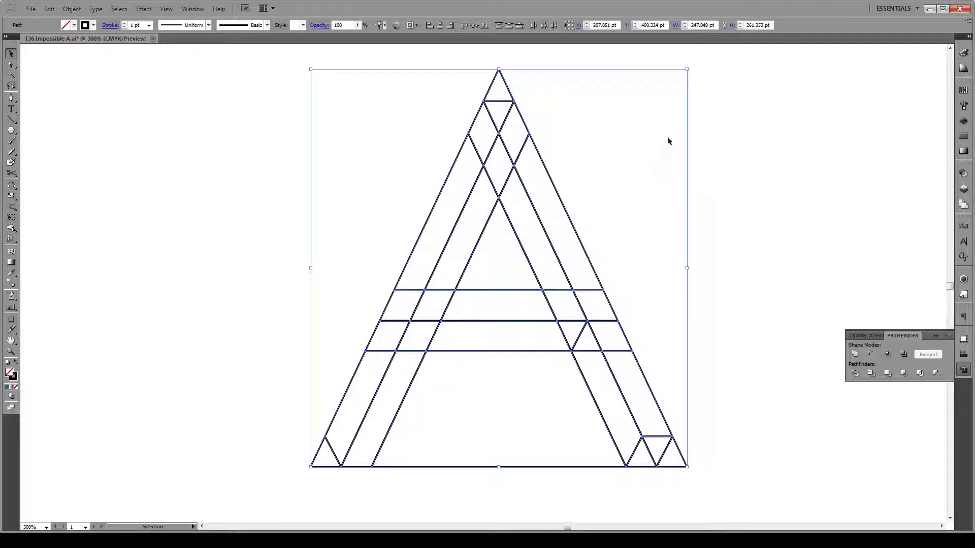
{"action": "left_click", "coordinate": [558, 70]}
Delete the apex triangle, the lowest crossbar piece and both foot triangles.
{"action": "left_click_drag", "start_coordinate": [486, 91], "coordinate": [488, 93]}
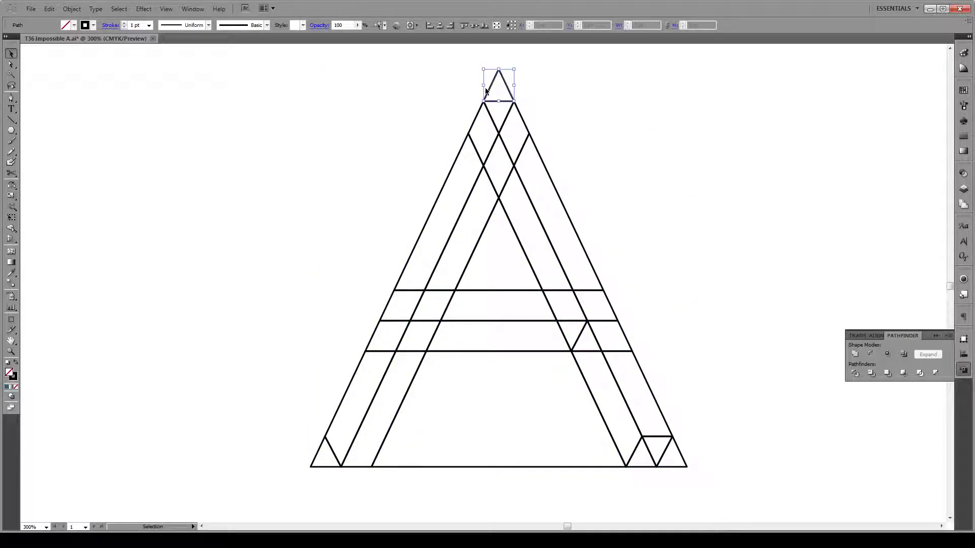
{"action": "key", "text": "Delete"}
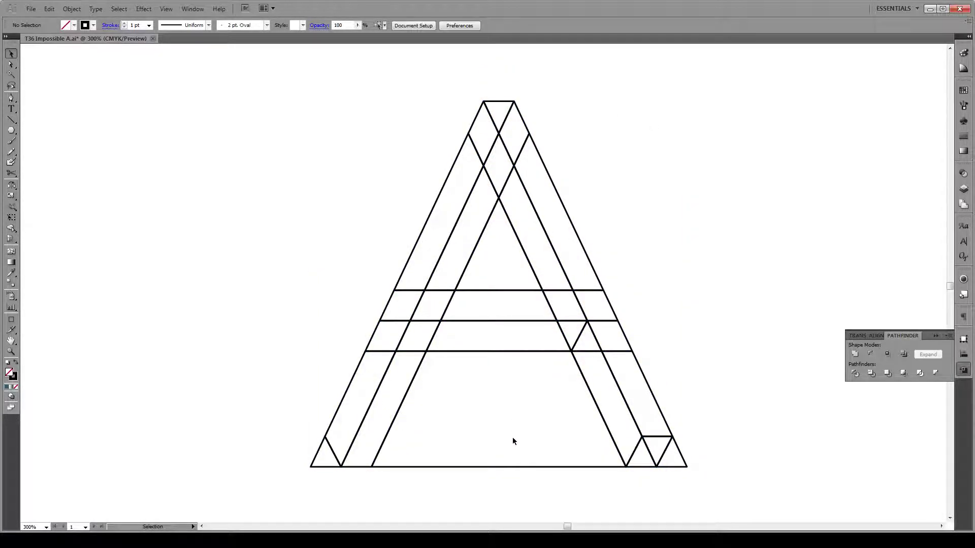
{"action": "left_click", "coordinate": [515, 466]}
{"action": "key", "text": "Delete"}
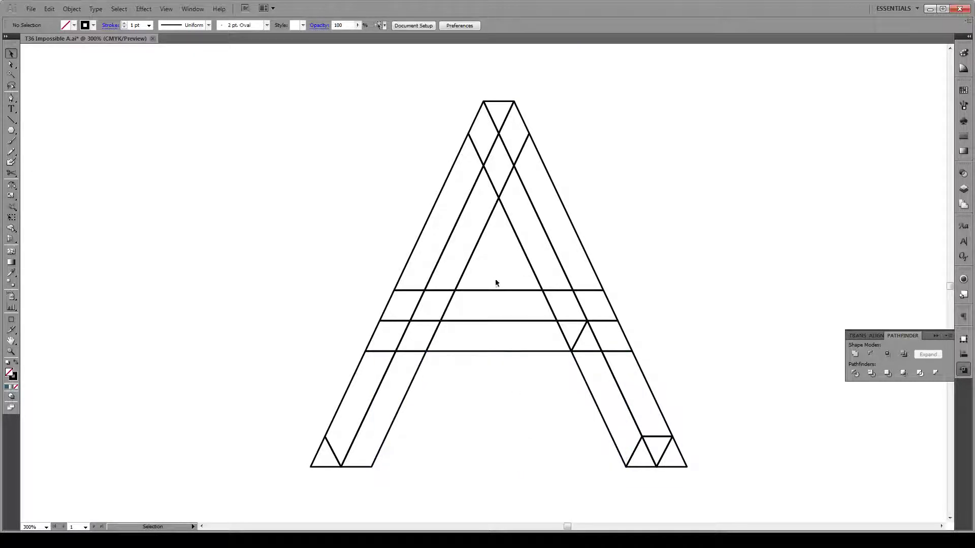
{"action": "left_click", "coordinate": [684, 465]}
{"action": "key", "text": "Delete"}
{"action": "left_click", "coordinate": [322, 464]}
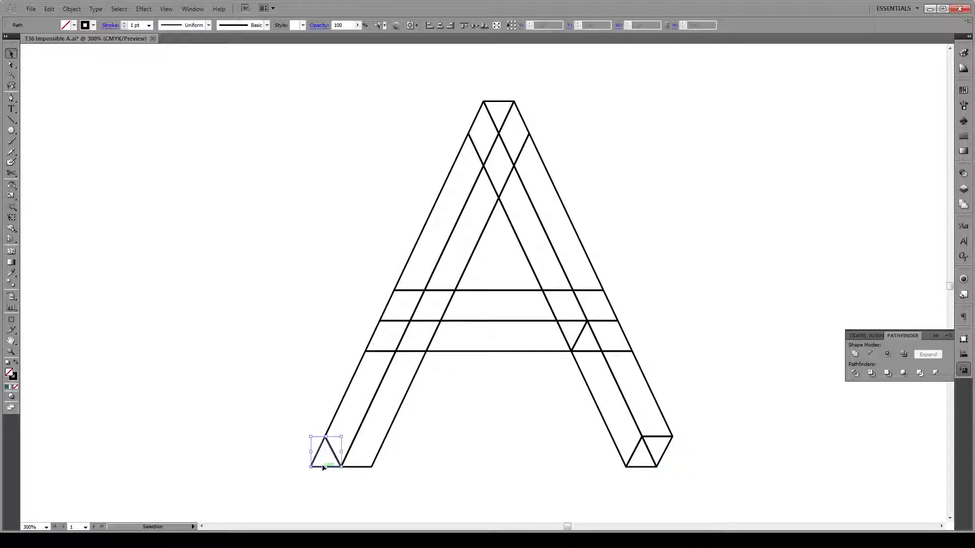
{"action": "key", "text": "Delete"}
Use the Shape Builder to merge the leg strips, crossbar and foot regions into solid faces.
{"action": "left_click_drag", "start_coordinate": [742, 90], "coordinate": [275, 483]}
{"action": "scroll", "coordinate": [273, 439], "scroll_direction": "down", "scroll_amount": 1}
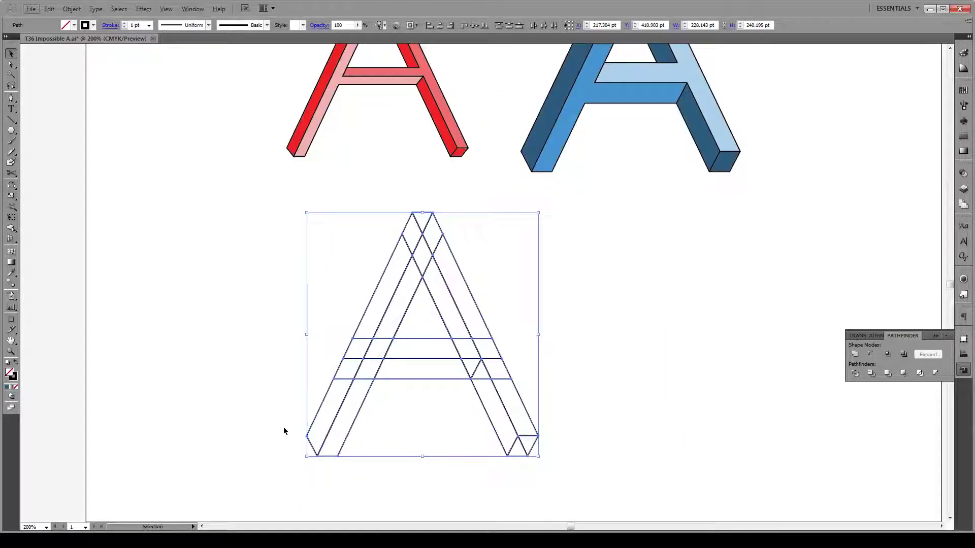
{"action": "scroll", "coordinate": [284, 429], "scroll_direction": "up", "scroll_amount": 1}
{"action": "scroll", "coordinate": [300, 414], "scroll_direction": "down", "scroll_amount": 1}
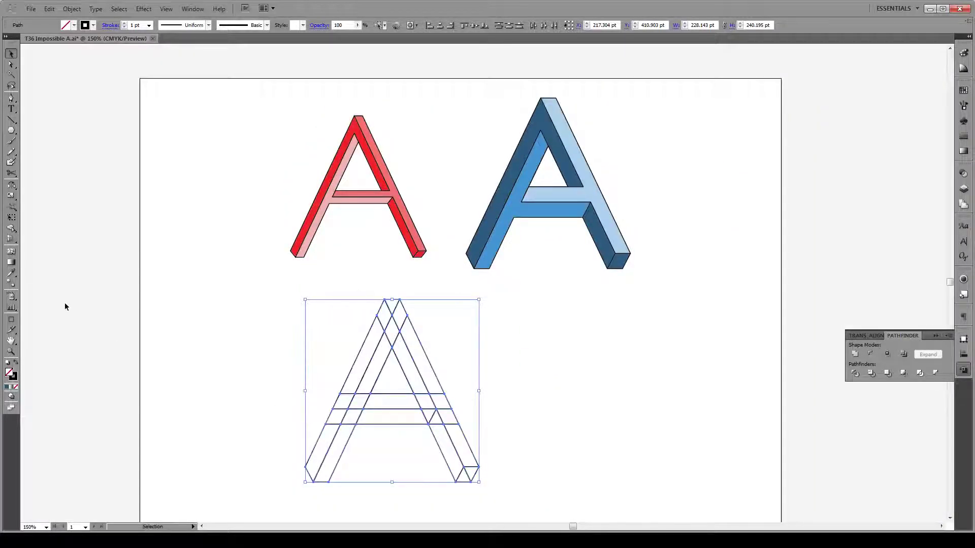
{"action": "left_click", "coordinate": [12, 230]}
{"action": "mouse_move", "coordinate": [326, 459]}
{"action": "left_mouse_down"}
{"action": "mouse_move", "coordinate": [379, 329]}
{"action": "mouse_move", "coordinate": [381, 340]}
{"action": "left_mouse_up"}
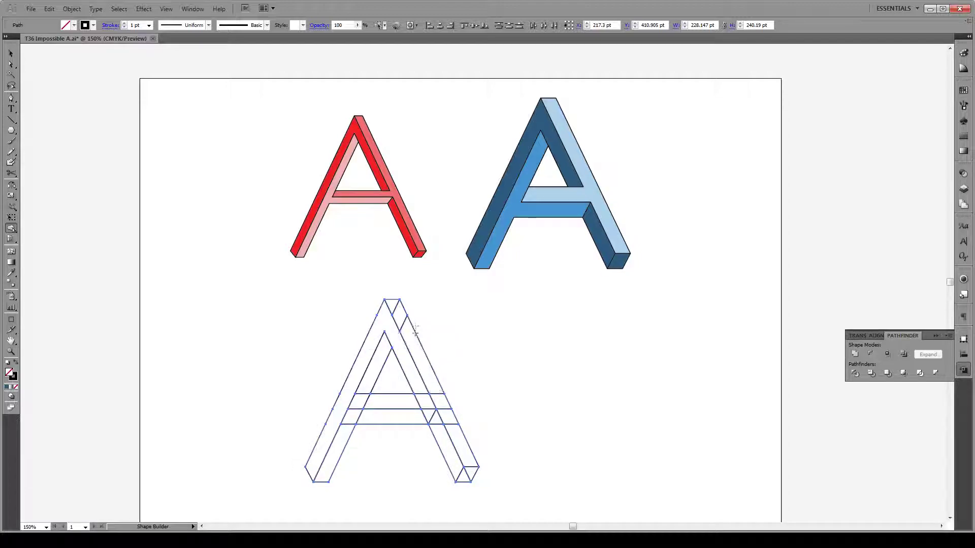
{"action": "left_click_drag", "start_coordinate": [397, 308], "coordinate": [458, 440]}
{"action": "left_click_drag", "start_coordinate": [435, 402], "coordinate": [382, 402]}
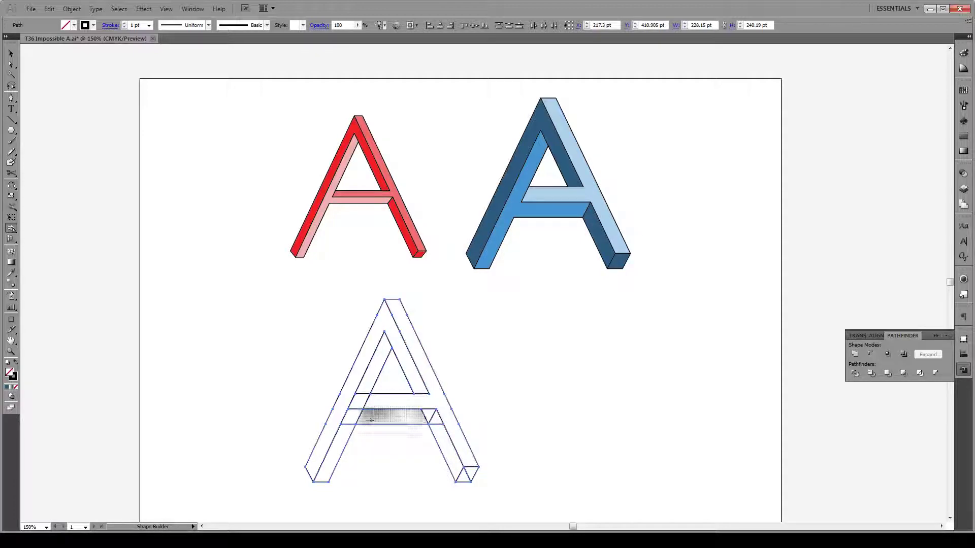
{"action": "mouse_move", "coordinate": [322, 470]}
{"action": "left_mouse_down"}
{"action": "mouse_move", "coordinate": [368, 382]}
{"action": "mouse_move", "coordinate": [362, 412]}
{"action": "mouse_move", "coordinate": [433, 415]}
{"action": "left_mouse_up"}
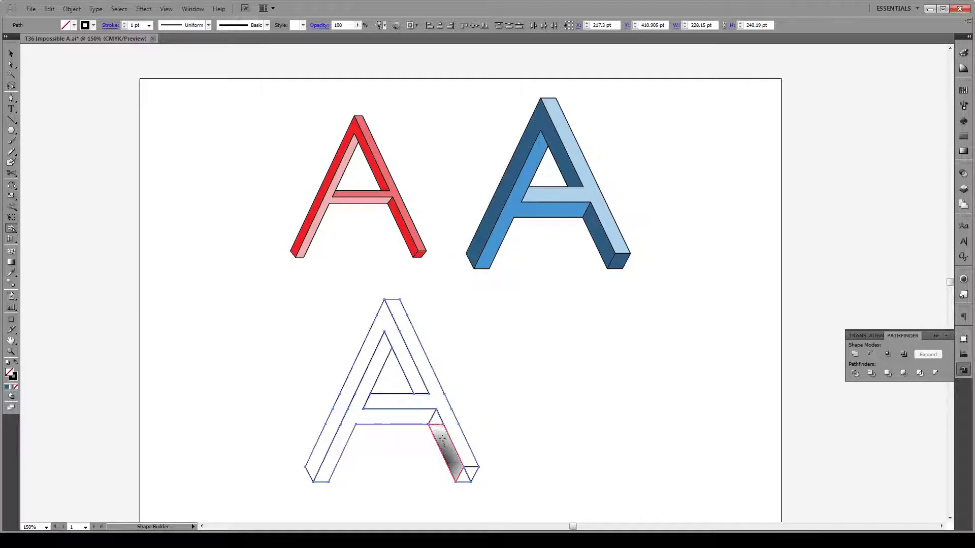
{"action": "left_click", "coordinate": [444, 441]}
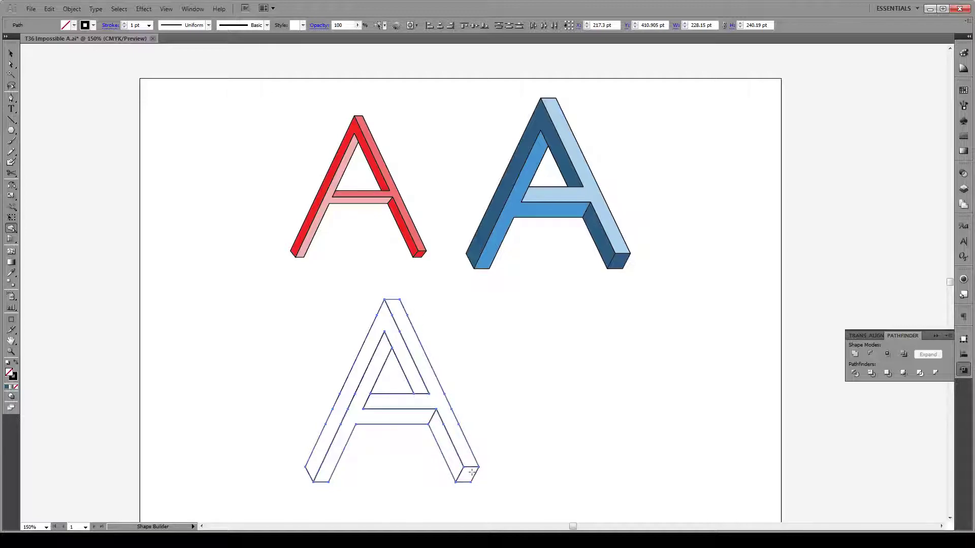
Fill the left face, right leg side and right foot bottom with the blue A's dark blue.
{"action": "left_click", "coordinate": [347, 380]}
{"action": "key", "text": "i"}
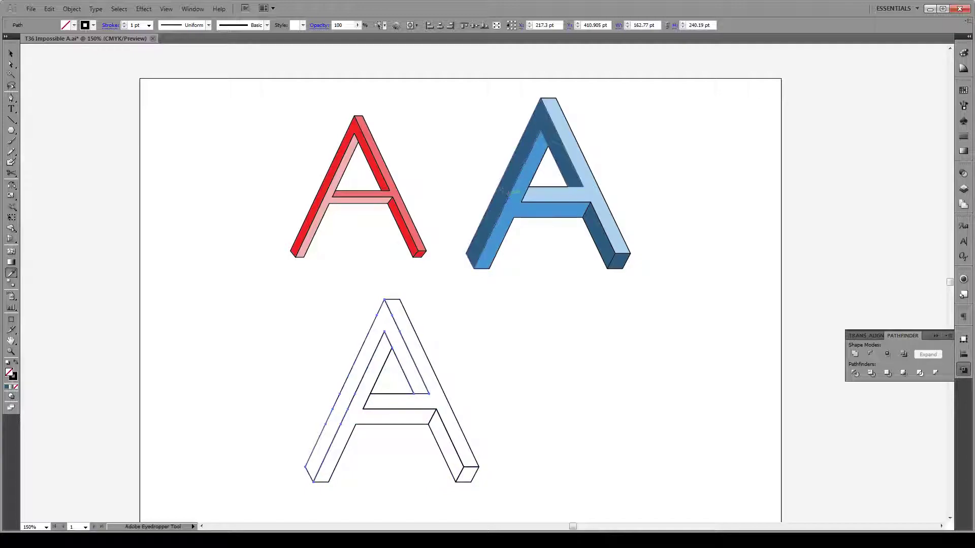
{"action": "left_click", "coordinate": [502, 190]}
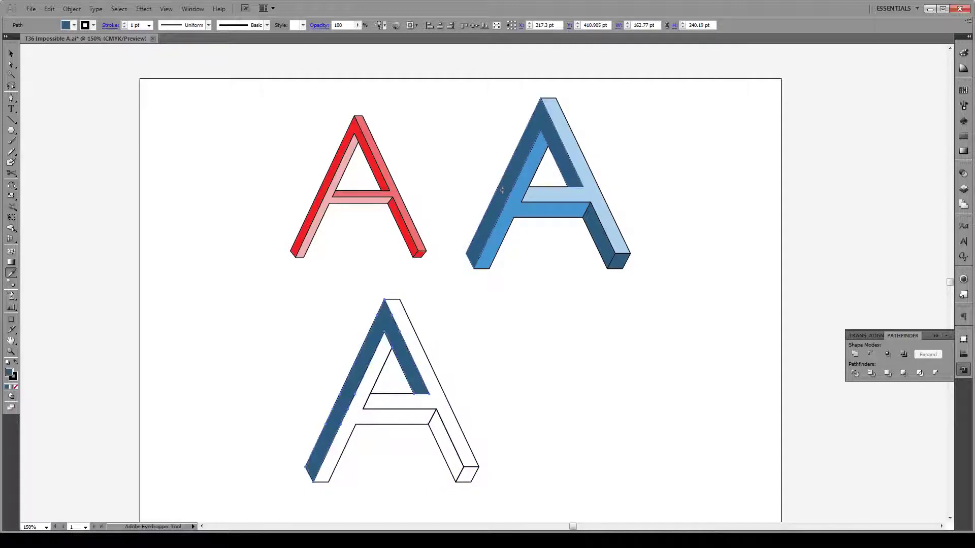
{"action": "left_click", "coordinate": [443, 450], "text": "alt"}
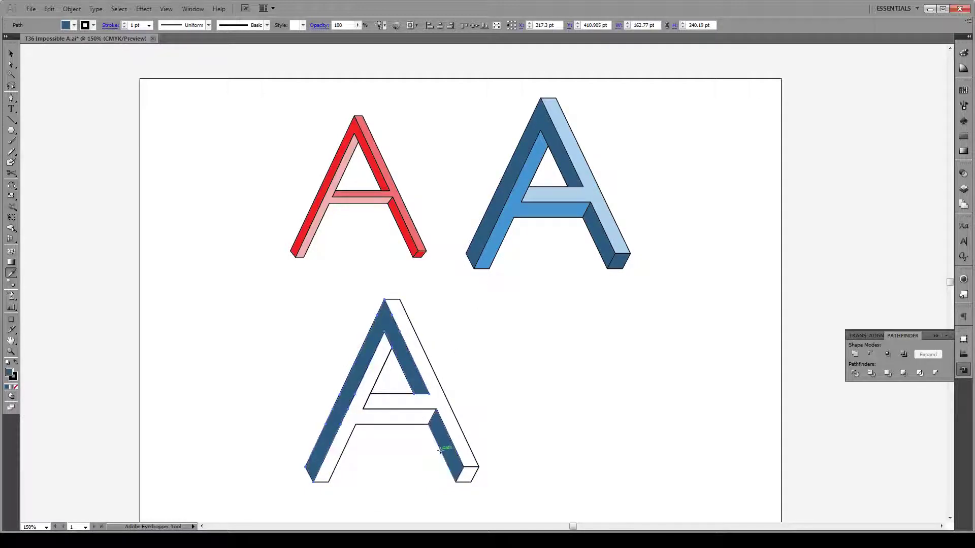
{"action": "left_click", "coordinate": [468, 476], "text": "alt"}
{"action": "key", "text": "v"}
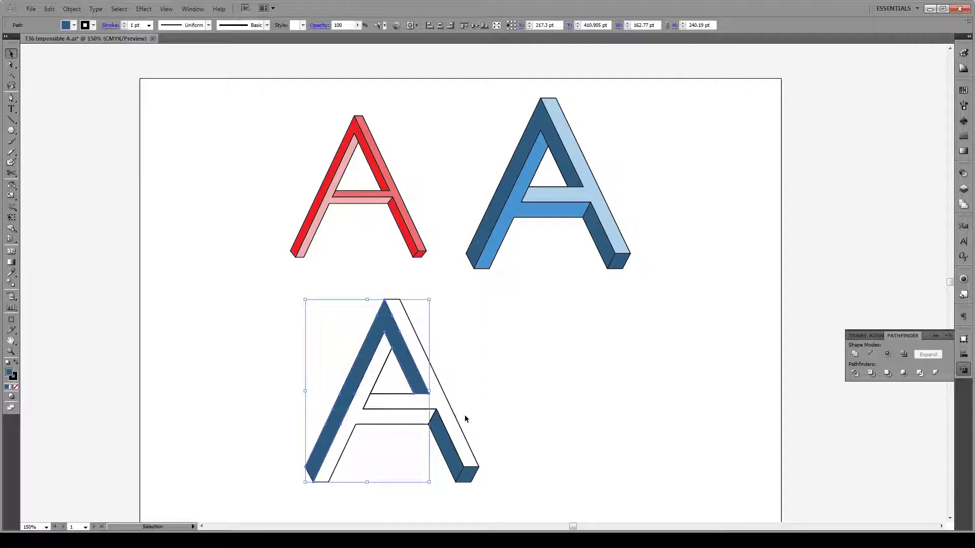
{"action": "left_click", "coordinate": [462, 420]}
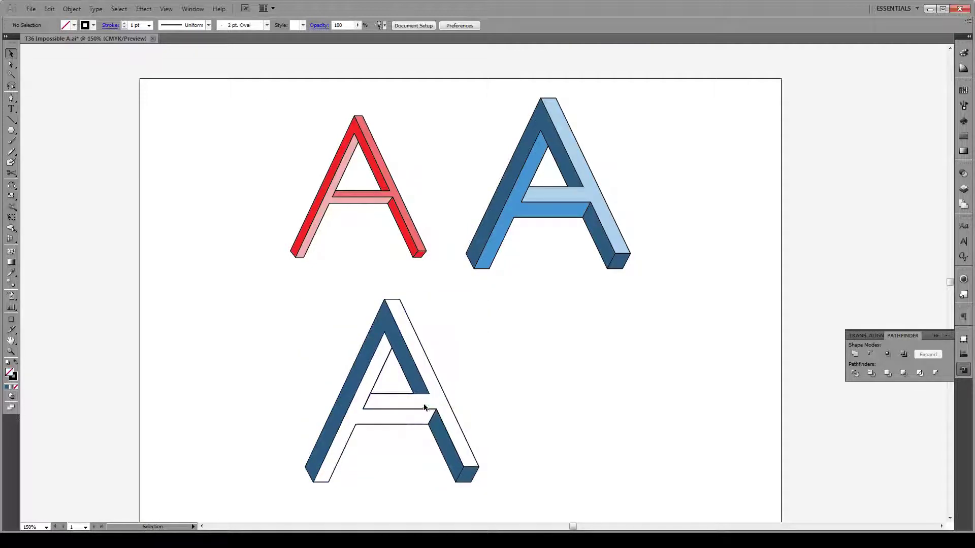
Give the right face the light blue and the inner L-shaped face the medium blue.
{"action": "left_click", "coordinate": [443, 391]}
{"action": "key", "text": "i"}
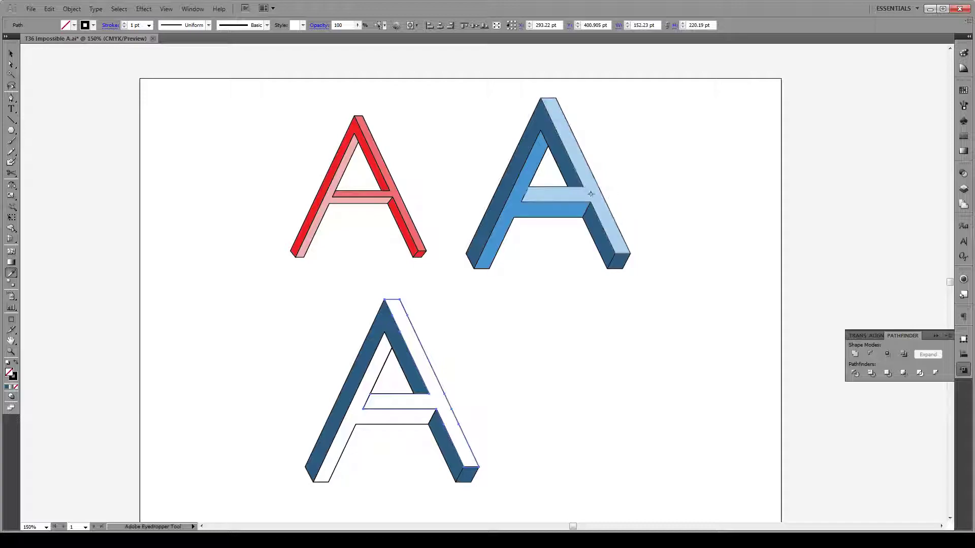
{"action": "left_click", "coordinate": [591, 192]}
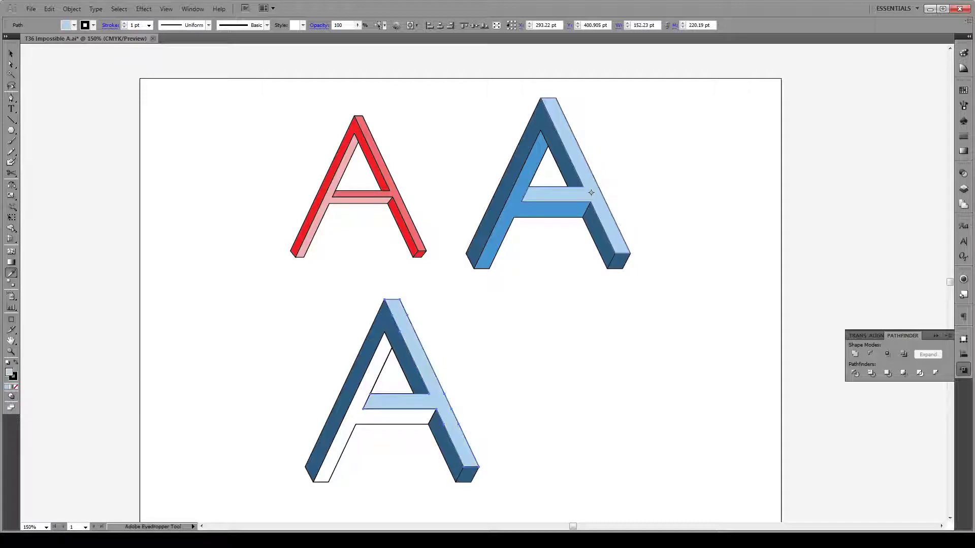
{"action": "left_click", "coordinate": [388, 422], "text": "ctrl"}
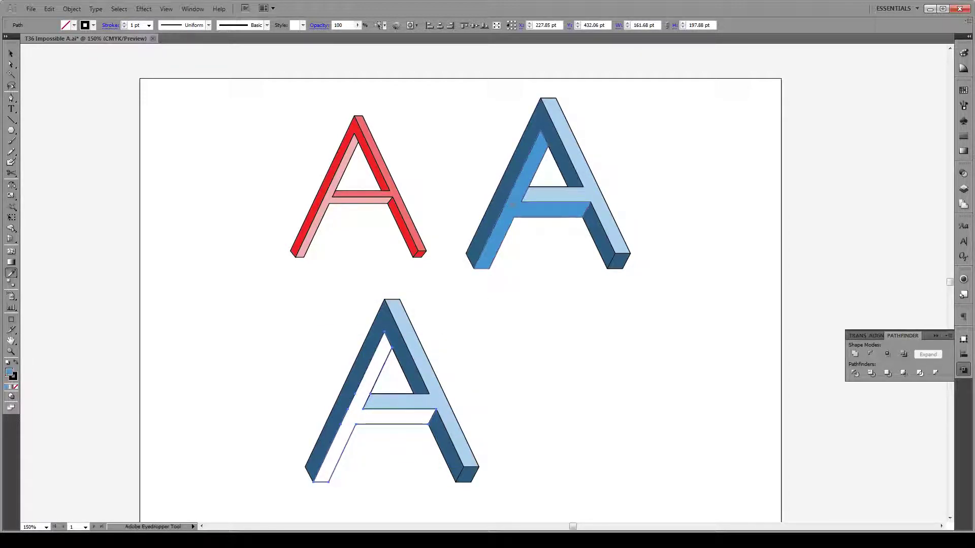
{"action": "left_click", "coordinate": [550, 209]}
{"action": "key", "text": "v"}
{"action": "left_click", "coordinate": [525, 307]}
{"action": "scroll", "coordinate": [528, 308], "scroll_direction": "down", "scroll_amount": 1}
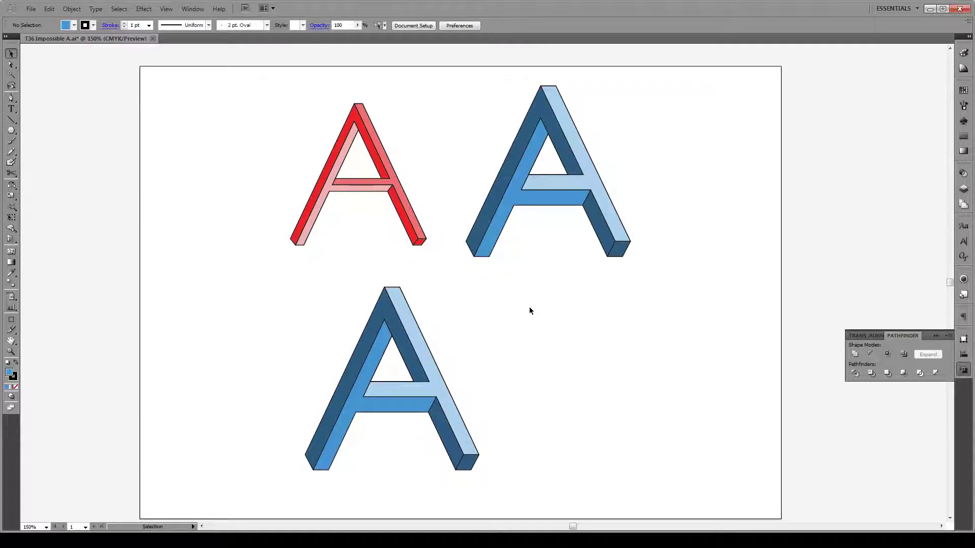